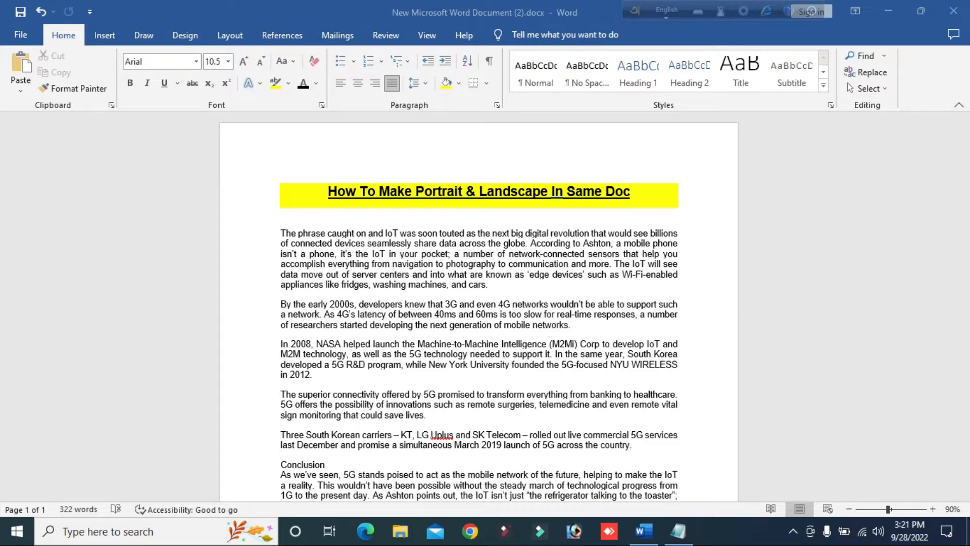
pyautogui.scroll(-5, 448, 263)
pyautogui.scroll(5, 447, 263)
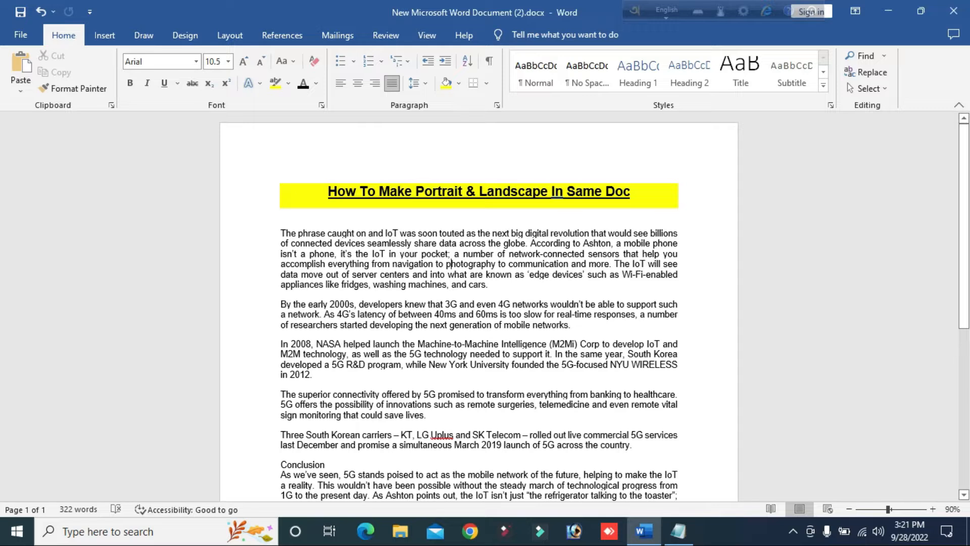
# Select the body text from the line beginning "data move out of server centers" through the end of the conclusion.
pyautogui.tripleClick(447, 263)
pyautogui.click(447, 263)
pyautogui.scroll(-3, 320, 232)
pyautogui.scroll(3, 479, 303)
pyautogui.scroll(-3, 479, 303)
pyautogui.moveTo(535, 418); pyautogui.dragTo(283, 185)
pyautogui.hotkey('ctrl', 'c')
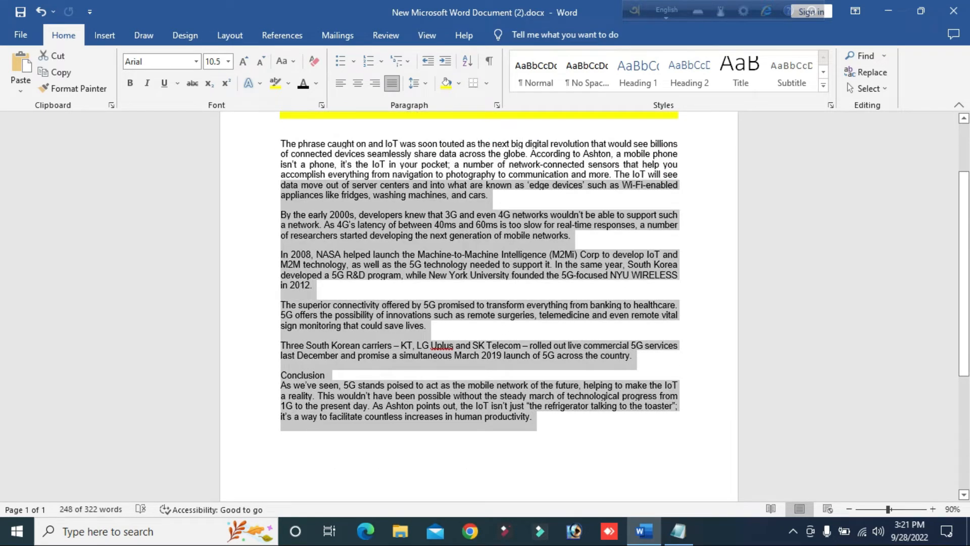
# Add six blank lines after the conclusion and paste the copied text there as a duplicate.
pyautogui.click(532, 417)
pyautogui.press('Return')
pyautogui.press('Return')
pyautogui.press('Return')
pyautogui.press('Return')
pyautogui.press('Return')
pyautogui.press('Return')
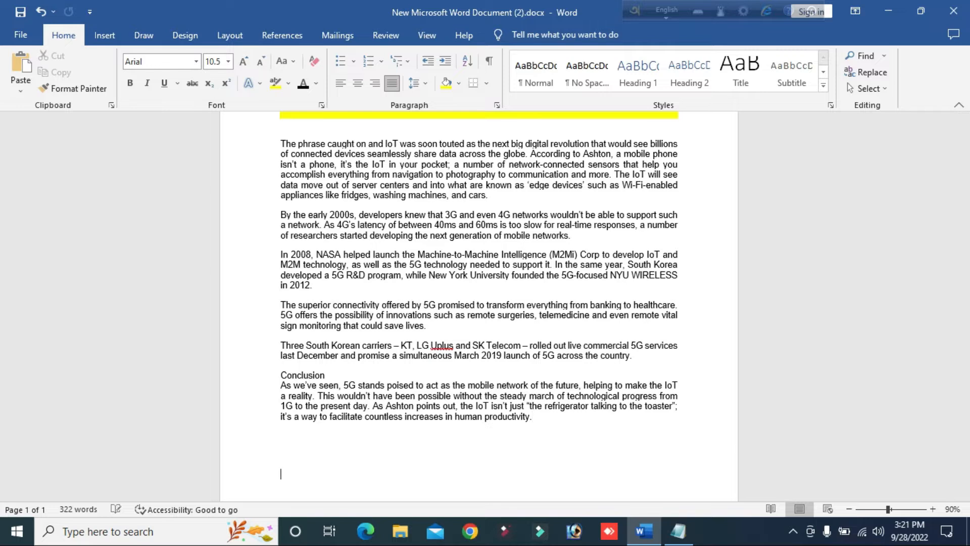
pyautogui.press('Return')
pyautogui.press('Return')
pyautogui.press('Return')
pyautogui.press('Return')
pyautogui.press('Return')
pyautogui.press('Return')
pyautogui.press('Return')
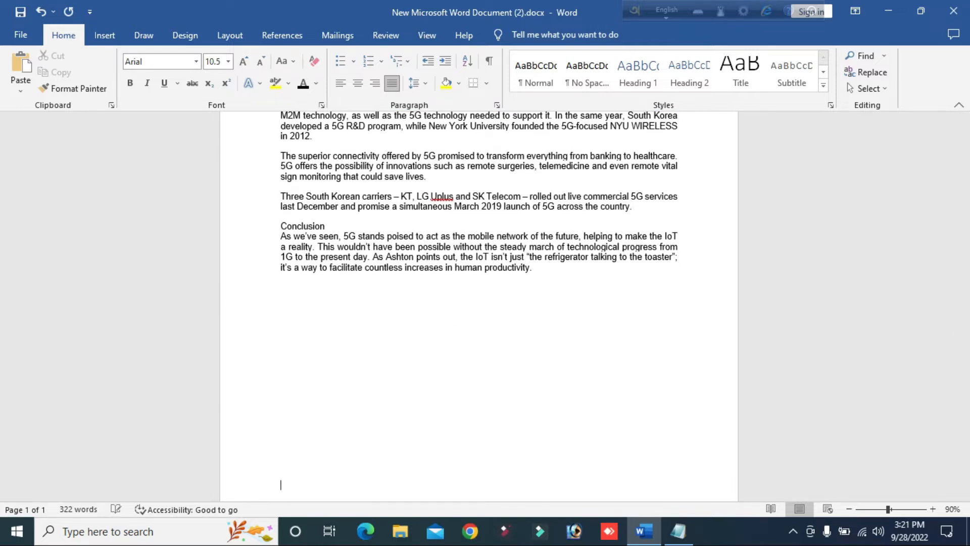
pyautogui.hotkey('ctrl', 'v')
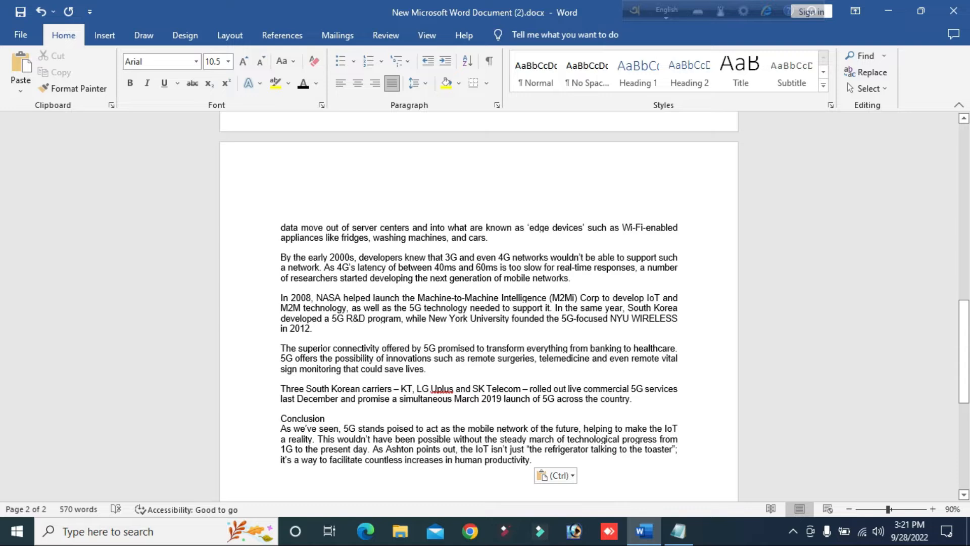
# Select the first page's content and set Landscape orientation in Page Setup for the whole document.
pyautogui.scroll(20, 479, 303)
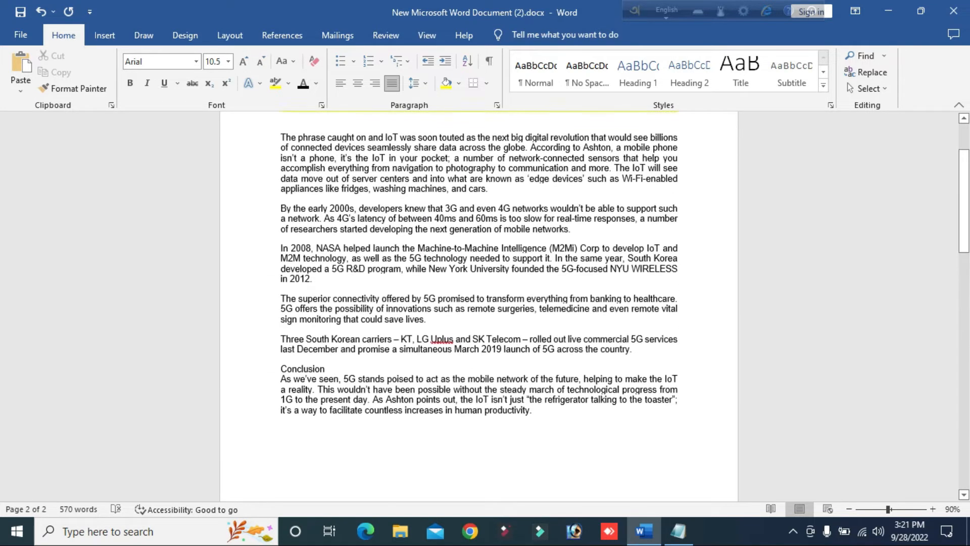
pyautogui.scroll(-20, 479, 303)
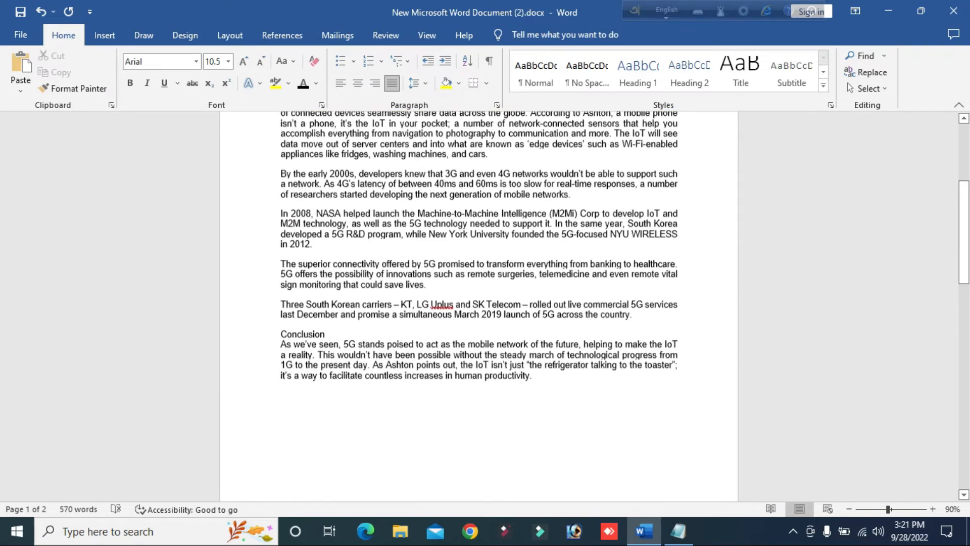
pyautogui.scroll(7, 479, 303)
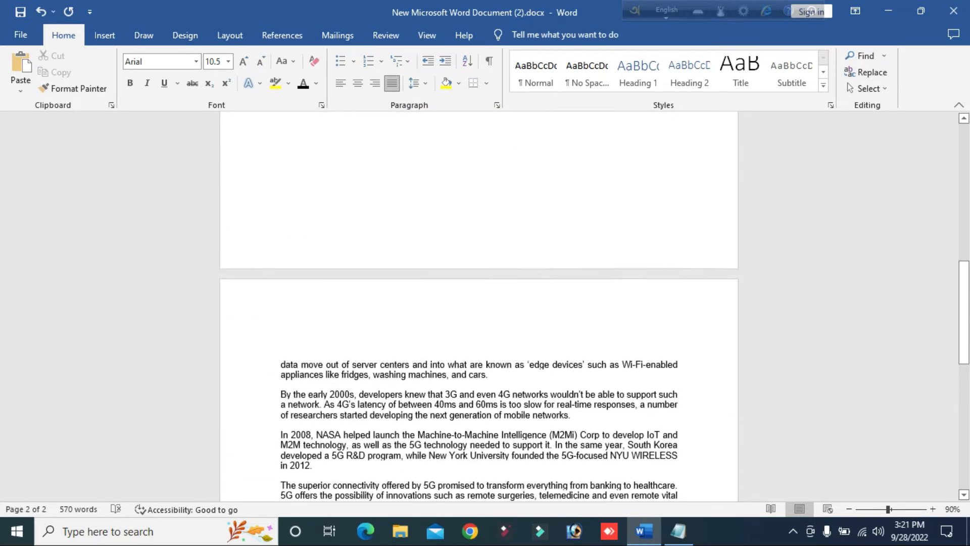
pyautogui.scroll(8, 479, 303)
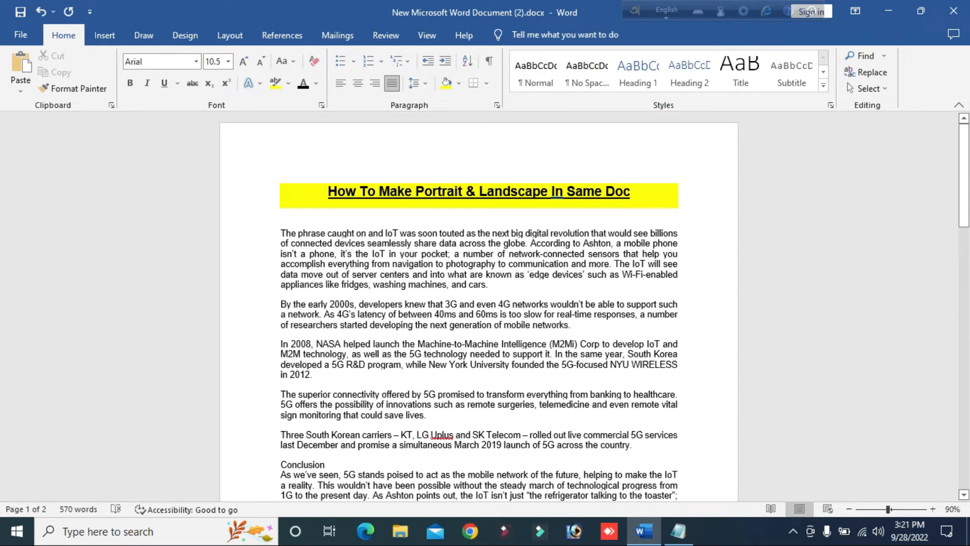
pyautogui.moveTo(327, 191); pyautogui.dragTo(537, 388)
pyautogui.scroll(-5, 323, 375)
pyautogui.scroll(5, 538, 387)
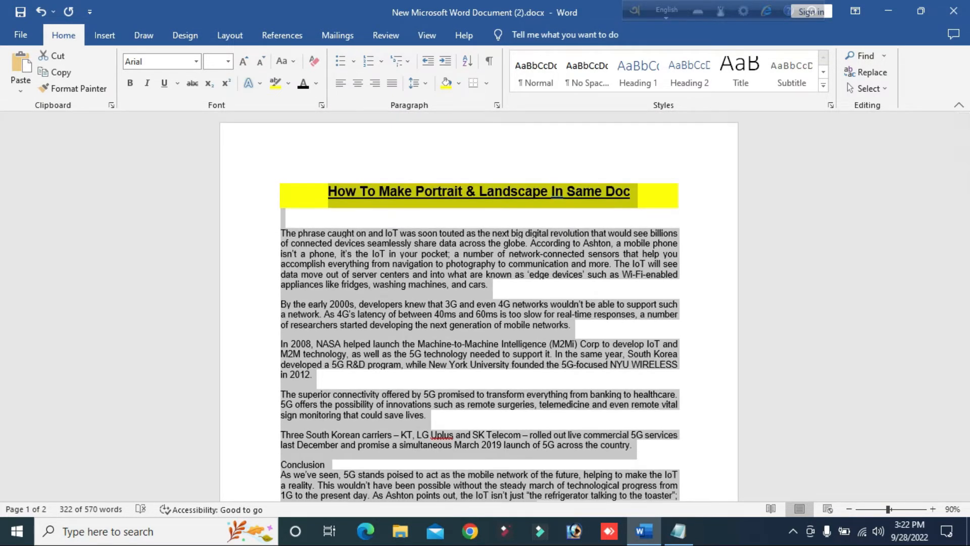
pyautogui.hotkey('alt', 'p')
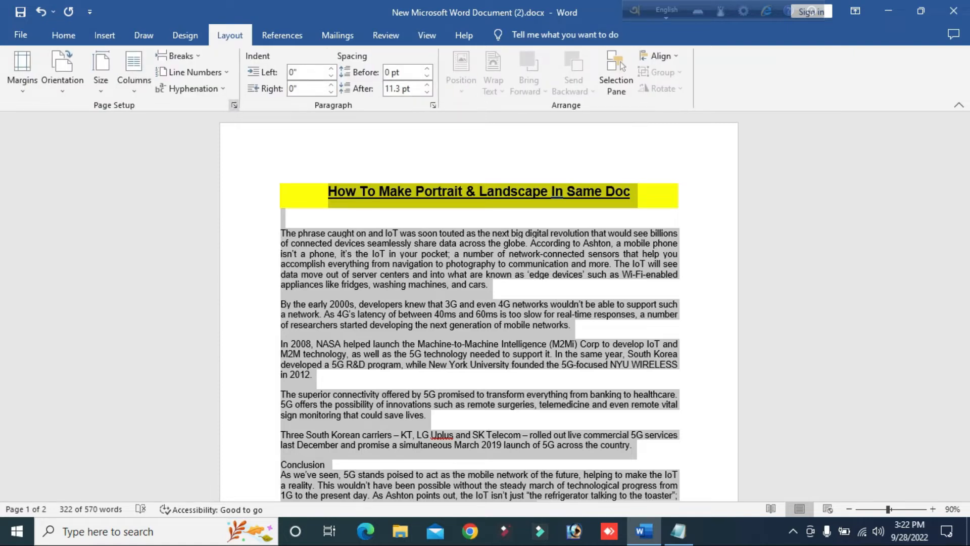
pyautogui.click(234, 105)
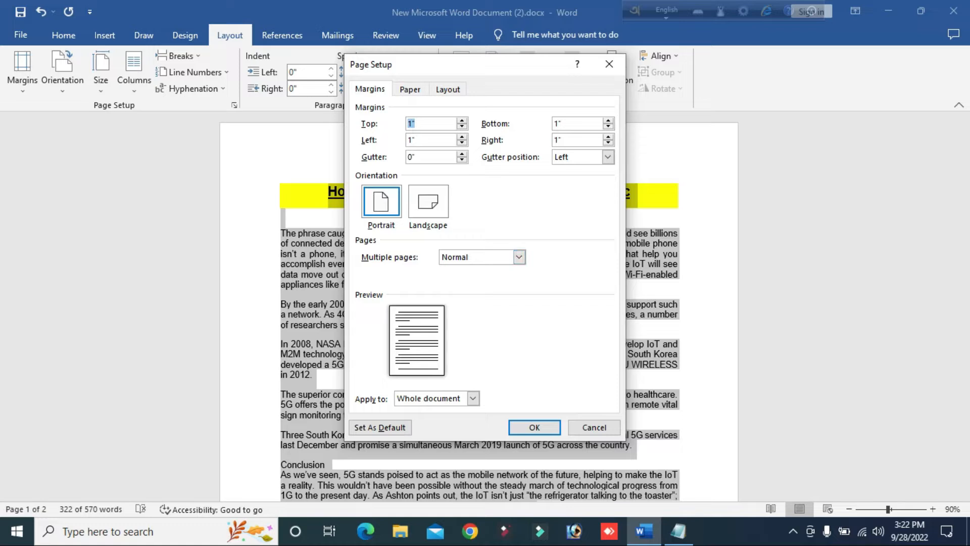
pyautogui.moveTo(455, 64); pyautogui.dragTo(654, 84)
pyautogui.click(628, 221)
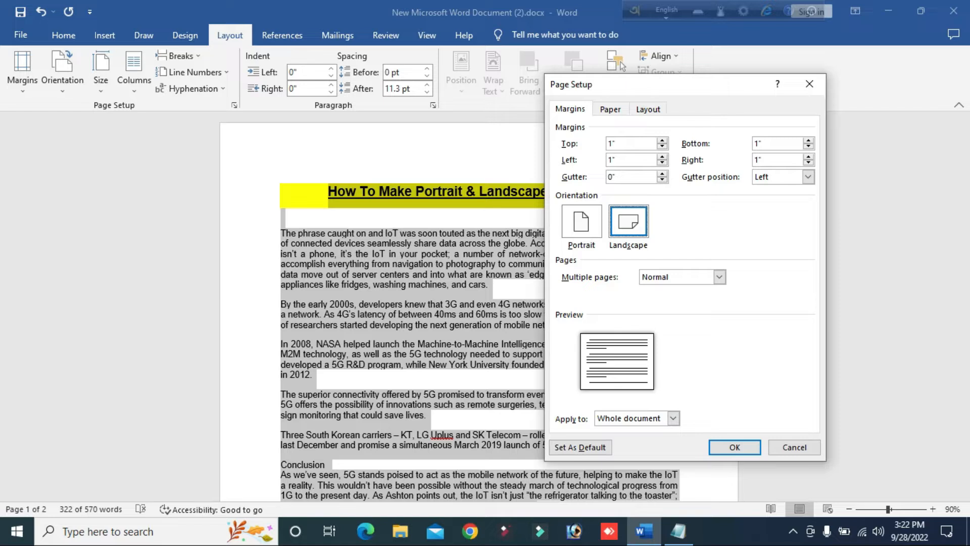
pyautogui.click(673, 417)
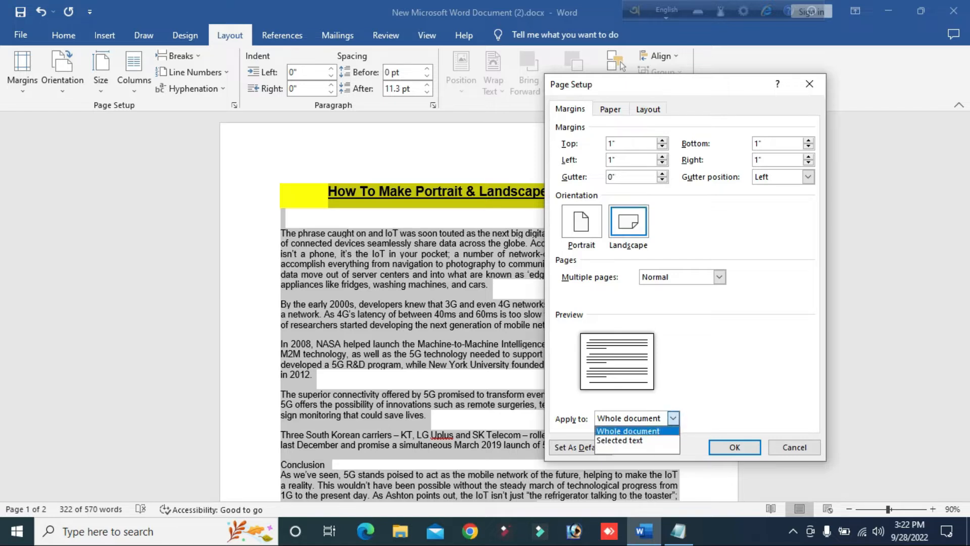
pyautogui.press('Down')
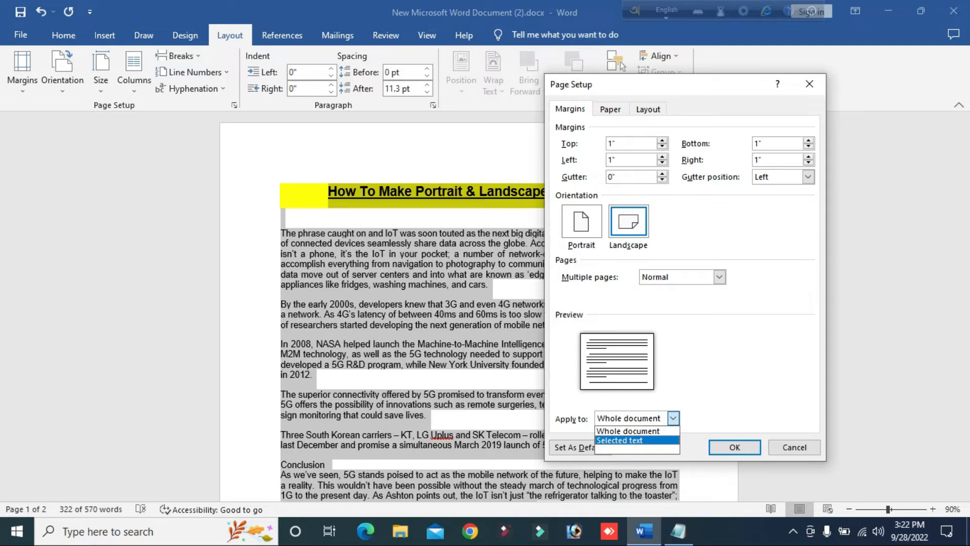
pyautogui.press('Escape')
pyautogui.press('Return')
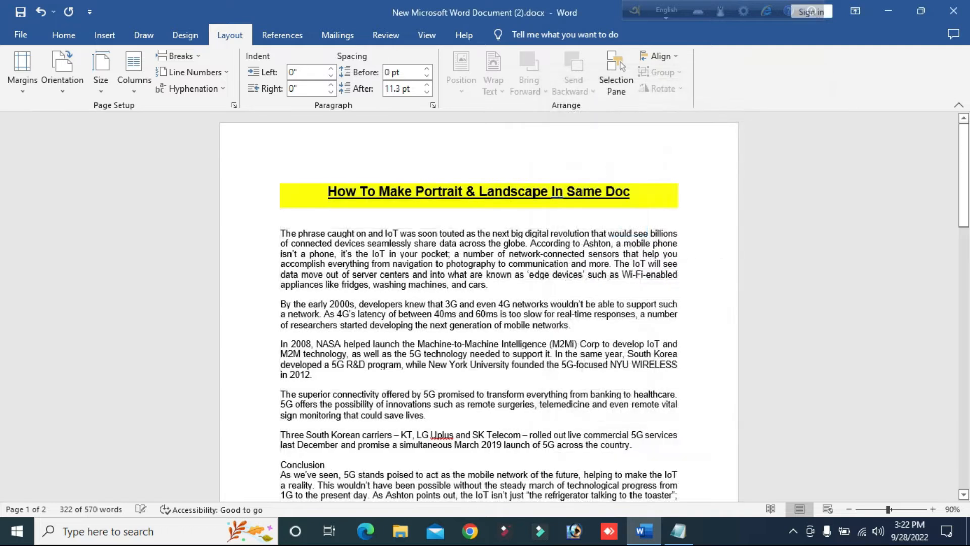
# Review the widened pages and undo the landscape orientation change.
pyautogui.click(454, 313)
pyautogui.scroll(-6, 455, 313)
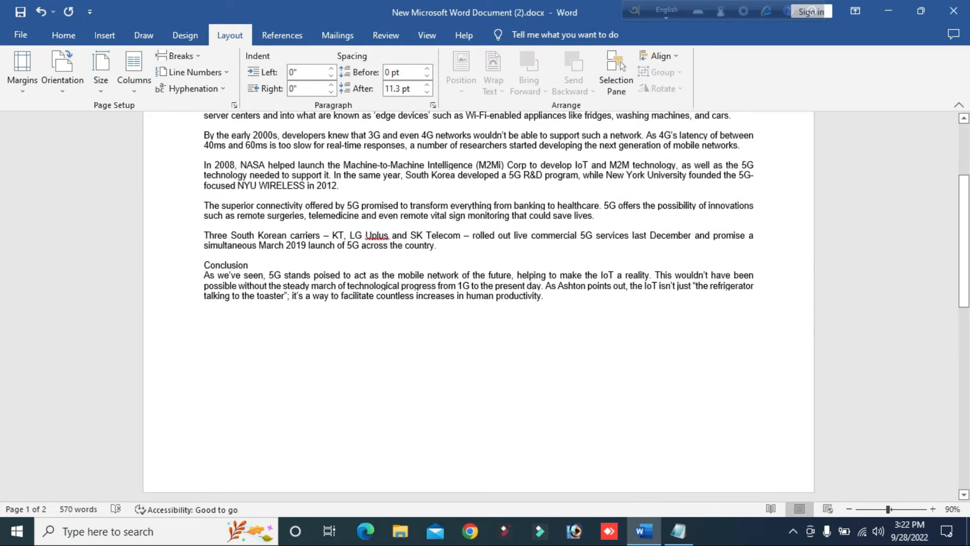
pyautogui.scroll(-4, 479, 306)
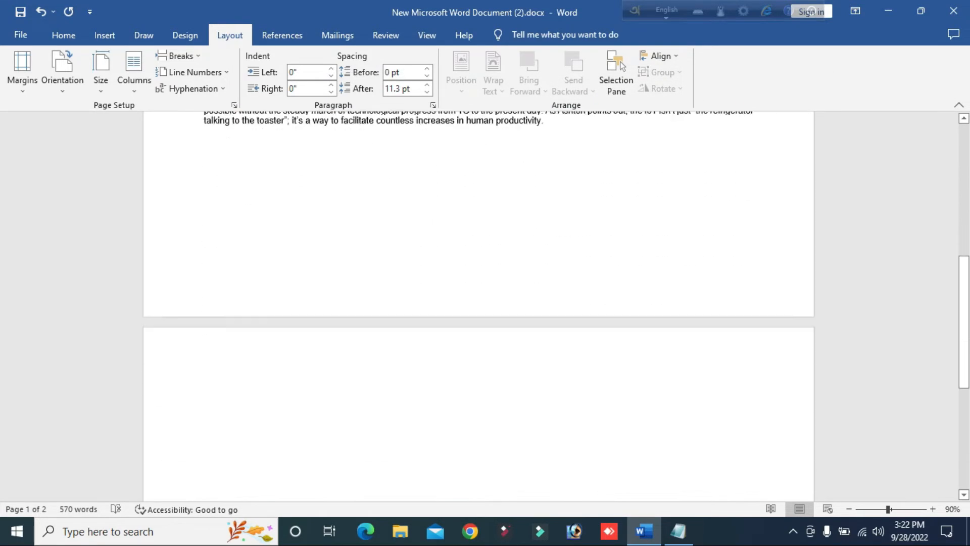
pyautogui.scroll(-2, 478, 306)
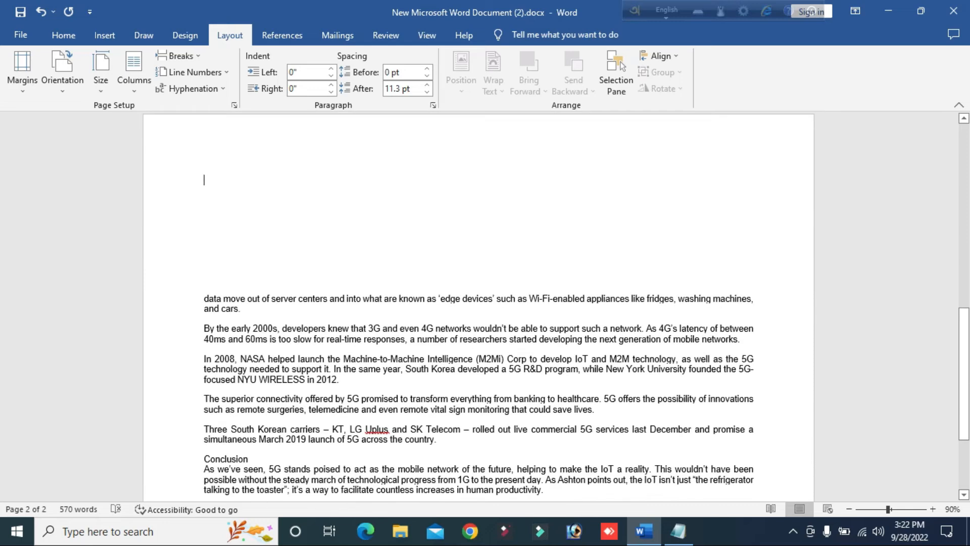
pyautogui.hotkey('ctrl', 'z')
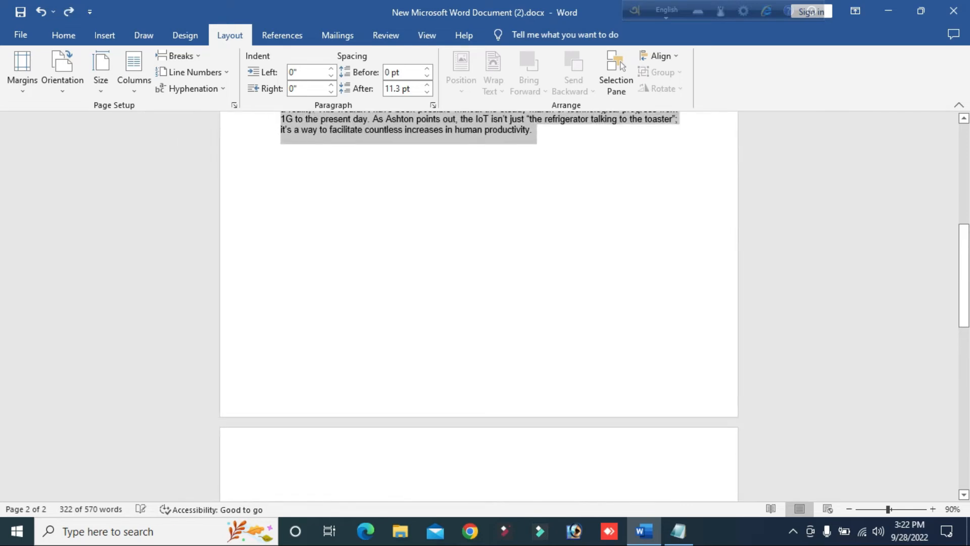
# Set Landscape orientation in Page Setup, applying it to the selected text only.
pyautogui.scroll(10, 478, 303)
pyautogui.scroll(1, 478, 306)
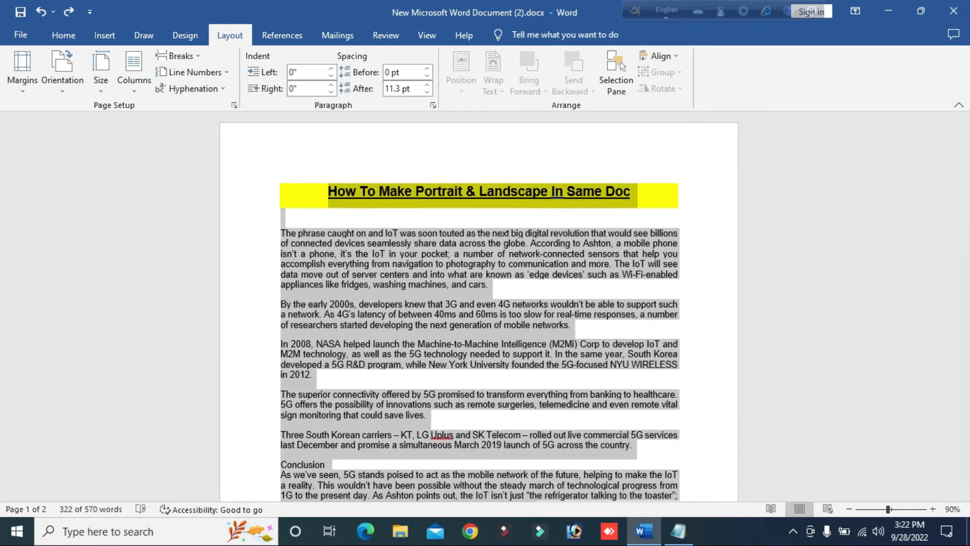
pyautogui.click(234, 105)
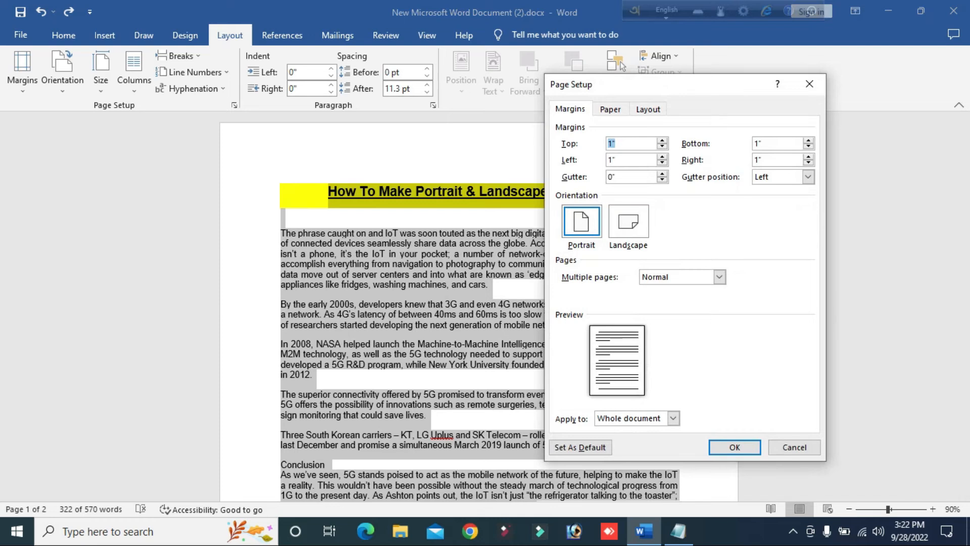
pyautogui.click(673, 418)
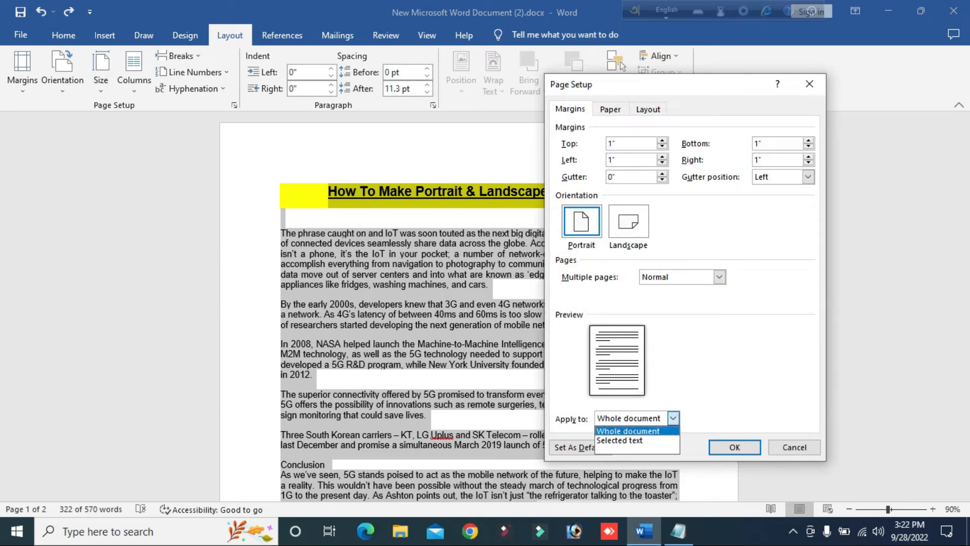
pyautogui.click(619, 437)
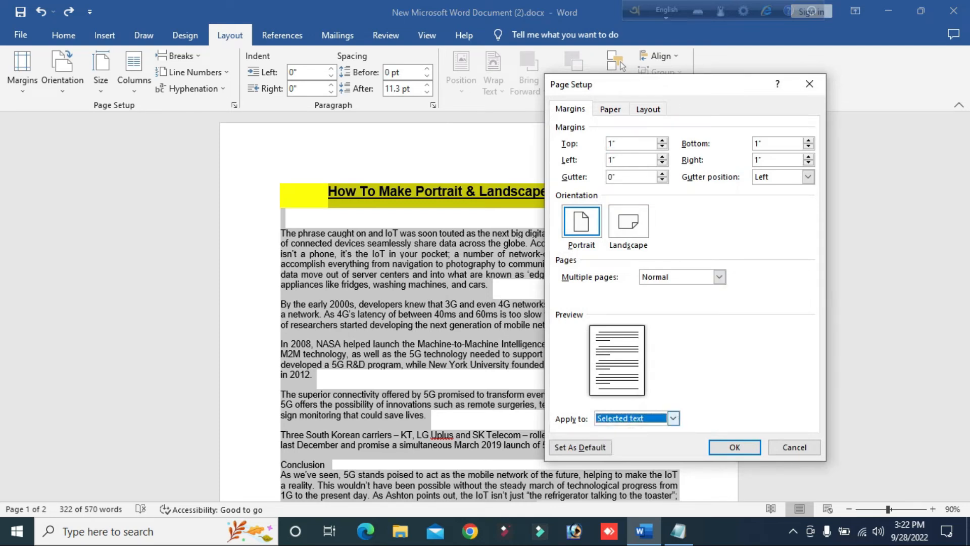
pyautogui.click(673, 418)
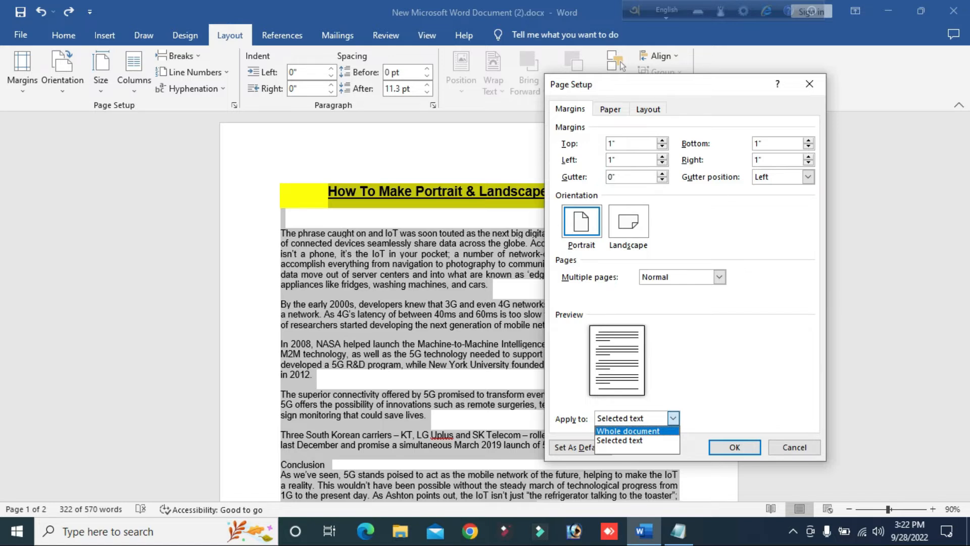
pyautogui.click(628, 221)
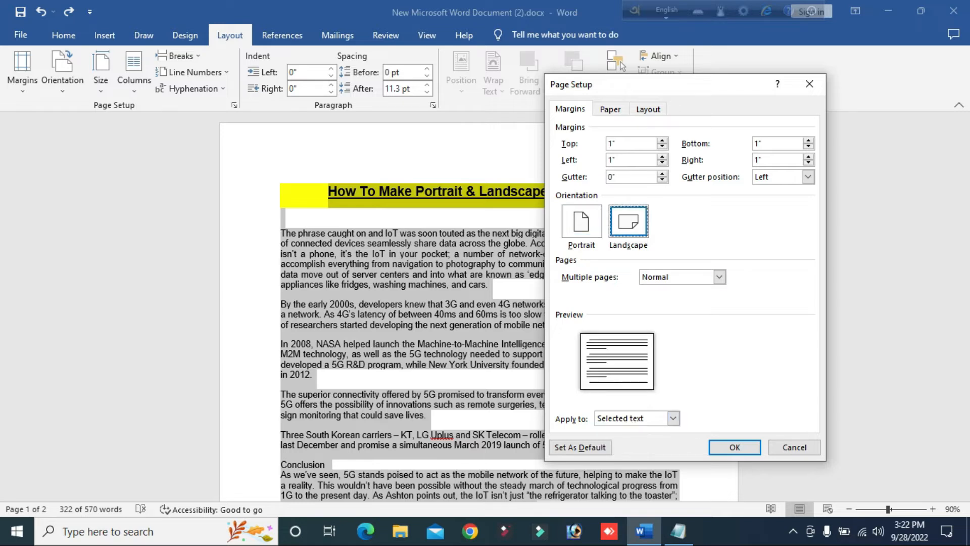
pyautogui.press('Return')
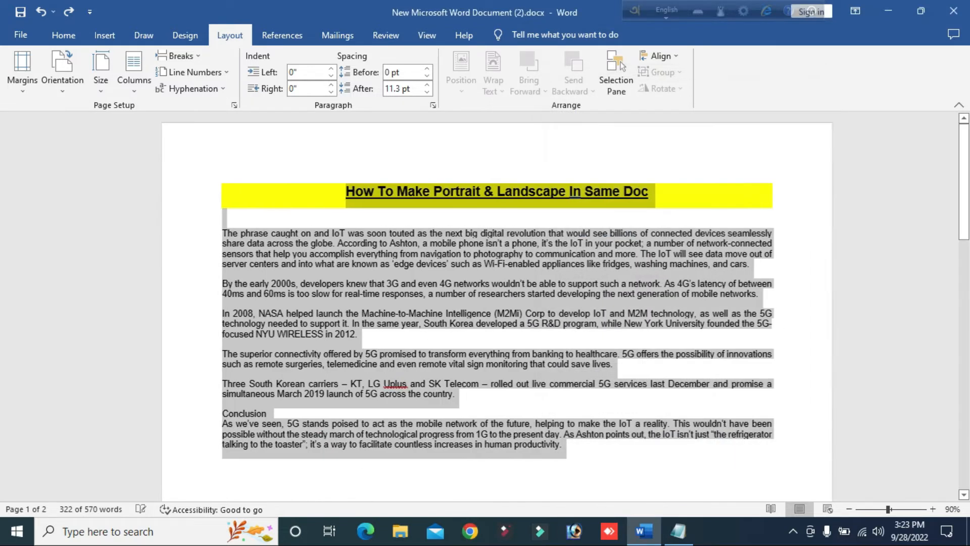
# Insert a page break at the end of the duplicated text to start a new page.
pyautogui.keyDown('ctrl'); pyautogui.scroll(-3, 480, 303); pyautogui.keyUp('ctrl')
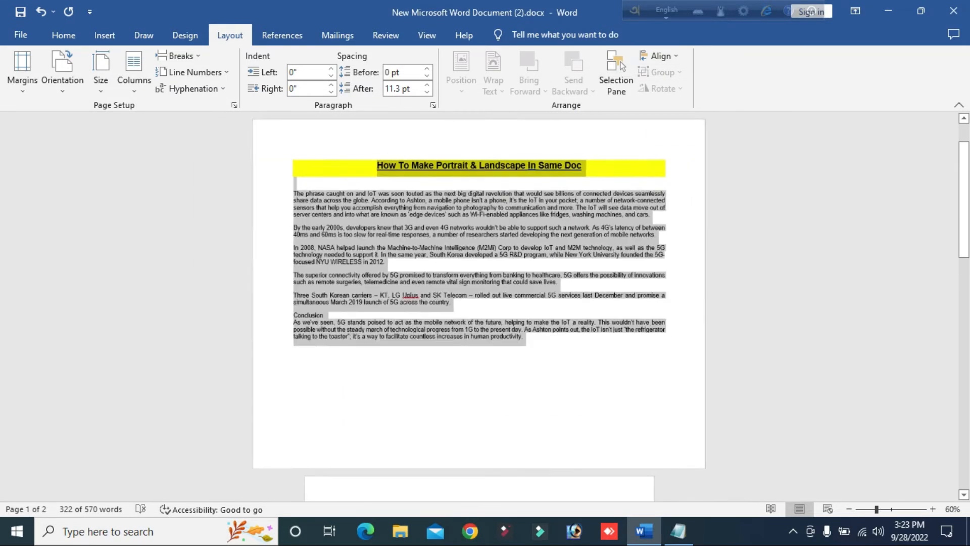
pyautogui.keyDown('ctrl'); pyautogui.scroll(-3, 480, 304); pyautogui.keyUp('ctrl')
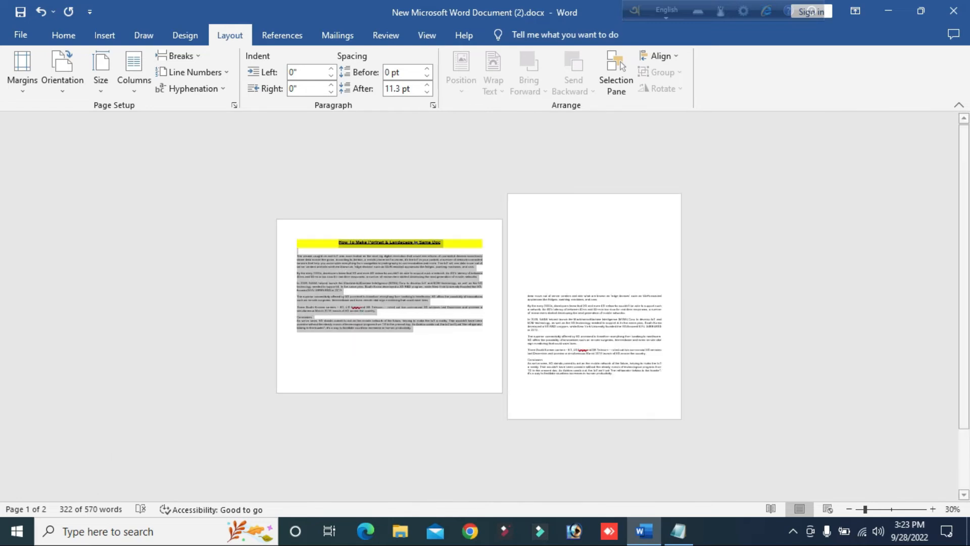
pyautogui.click(662, 349)
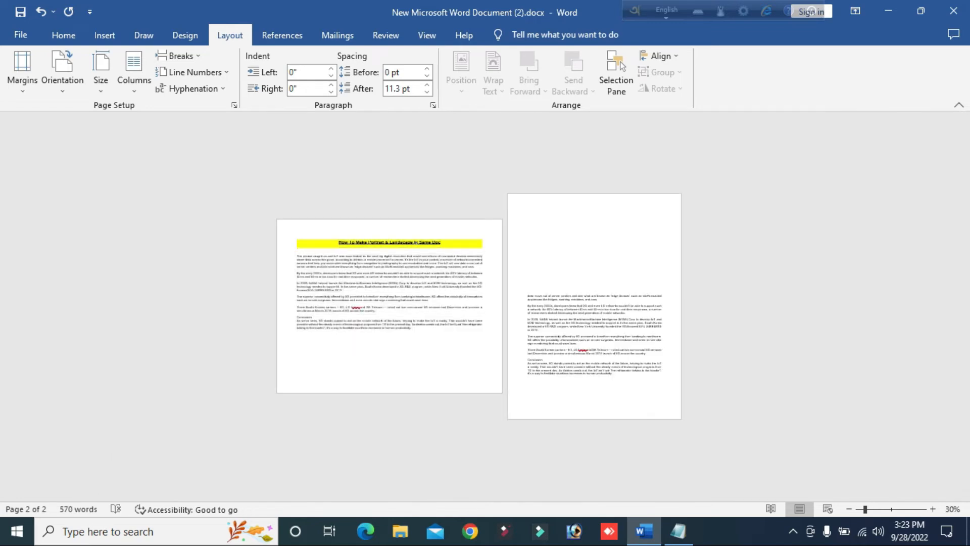
pyautogui.hotkey('ctrl', 'Return')
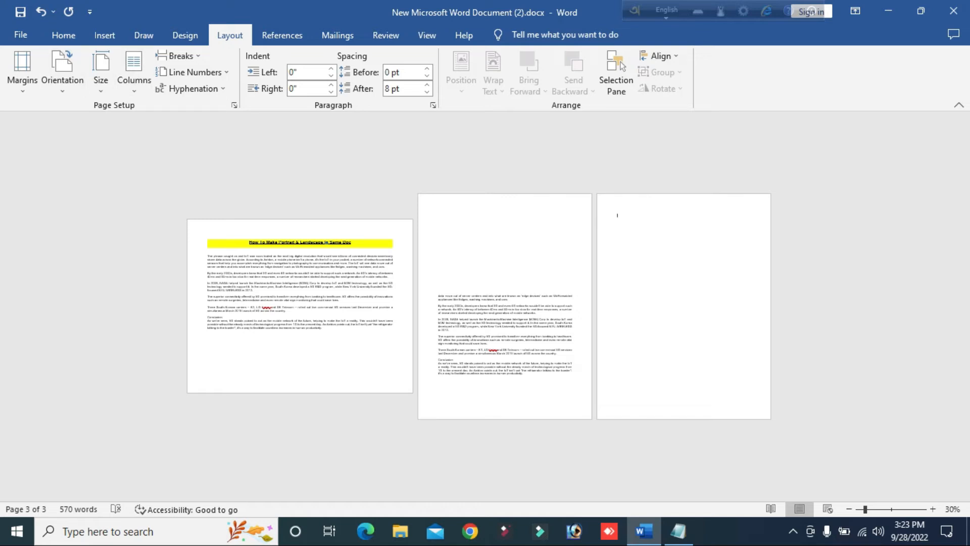
# Type the word Portrait on the new third page and select it.
pyautogui.click(235, 105)
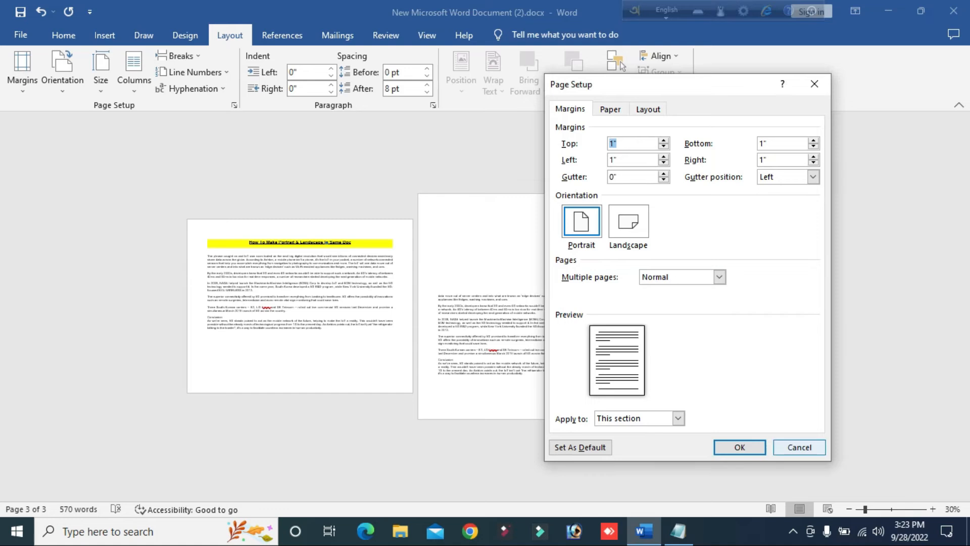
pyautogui.click(739, 447)
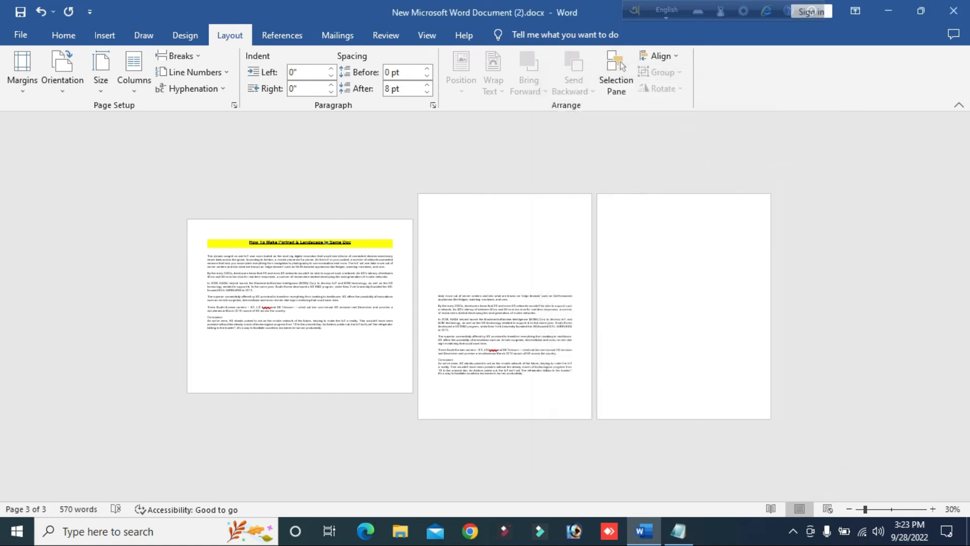
pyautogui.write('Portrait')
pyautogui.moveTo(631, 216); pyautogui.dragTo(617, 216)
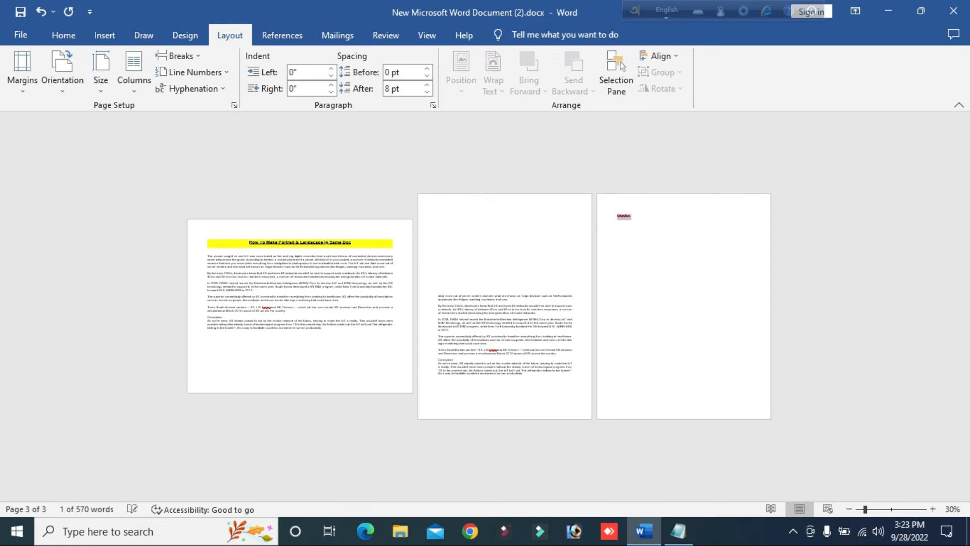
# Make the selected text on the third page landscape through Page Setup, applying the orientation to selected text only.
pyautogui.click(234, 105)
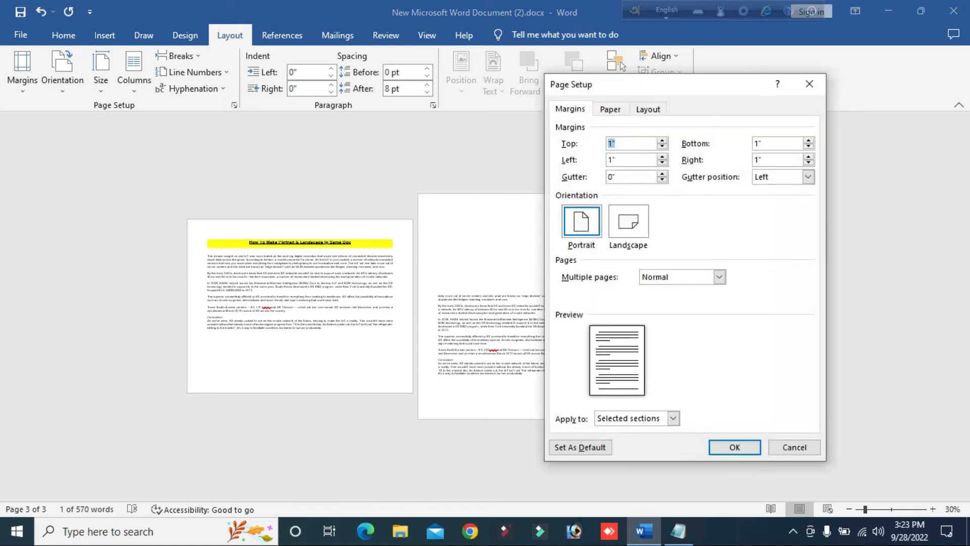
pyautogui.click(628, 221)
pyautogui.click(673, 417)
pyautogui.click(620, 437)
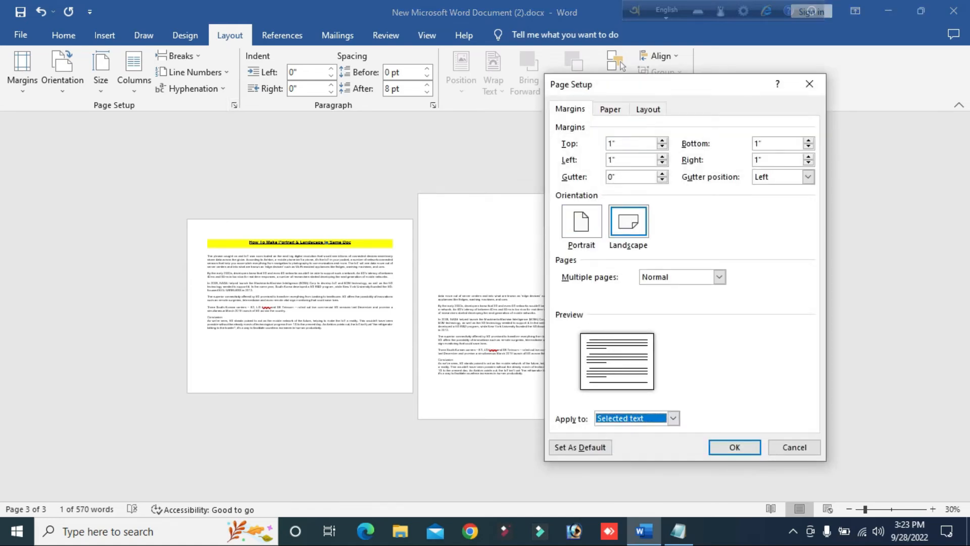
pyautogui.click(734, 447)
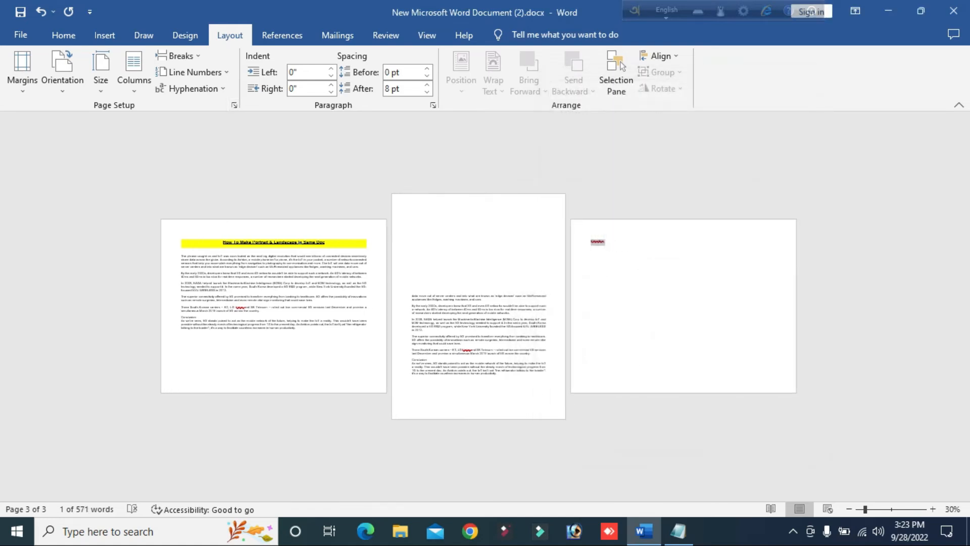
# Review the document's pages from the third page back up to the first to compare their orientations.
pyautogui.moveTo(865, 509); pyautogui.dragTo(888, 509)
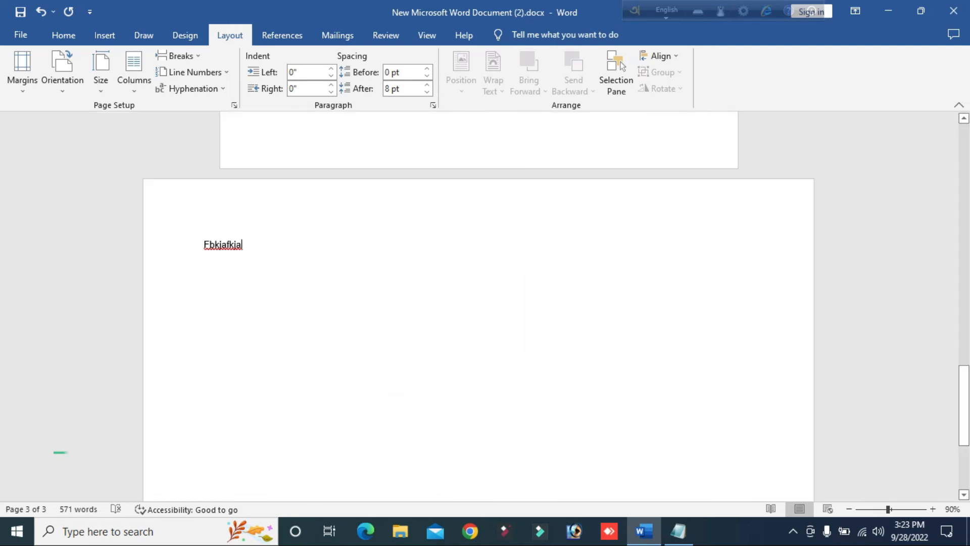
pyautogui.scroll(3, 478, 303)
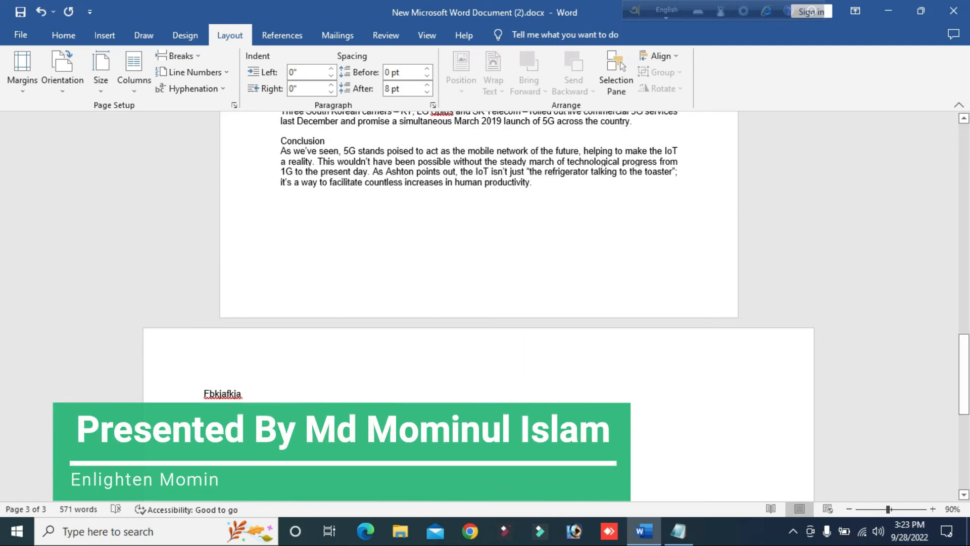
pyautogui.scroll(4, 478, 303)
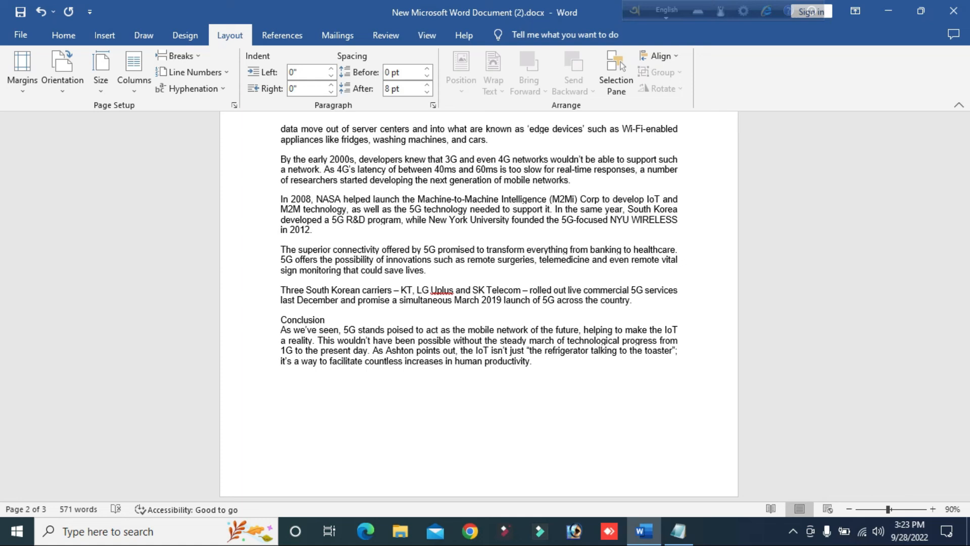
pyautogui.scroll(3, 479, 303)
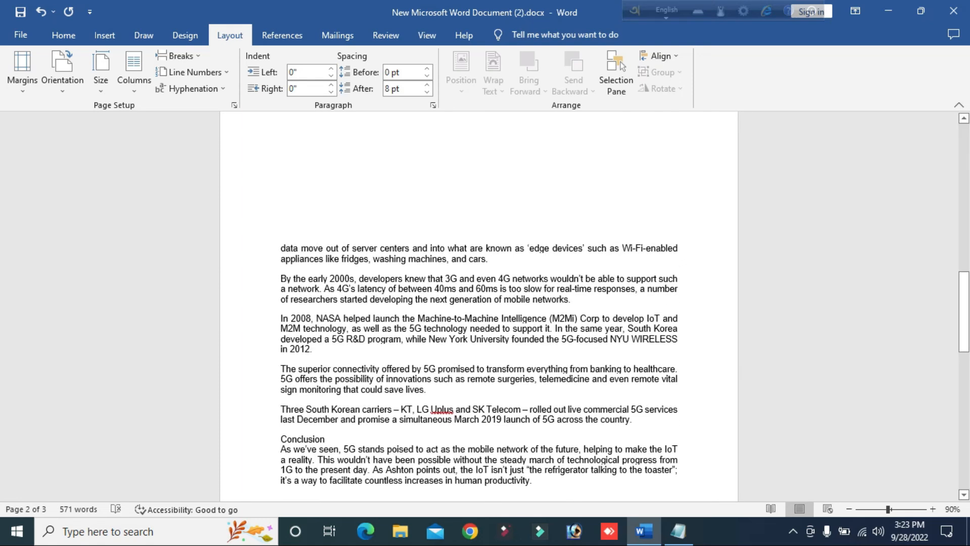
pyautogui.scroll(3, 479, 303)
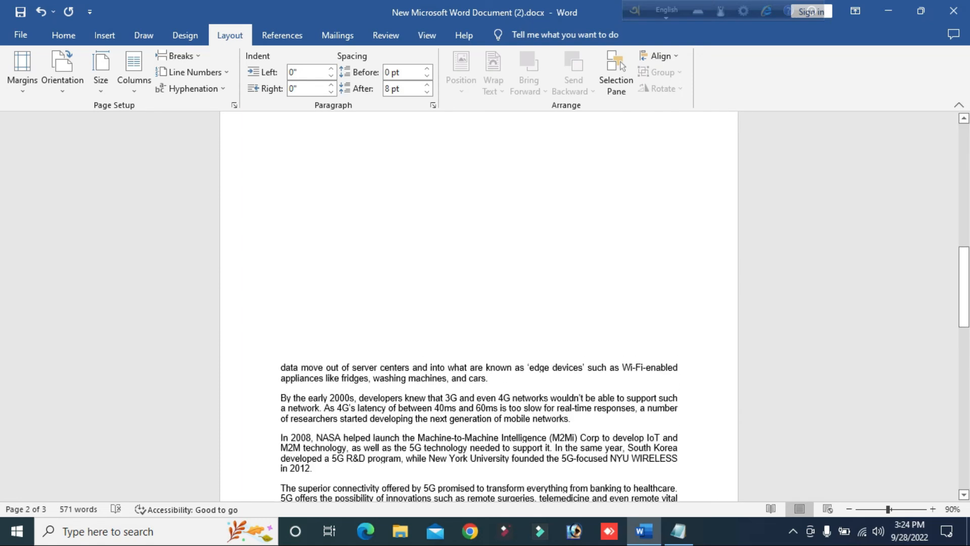
pyautogui.scroll(6, 479, 303)
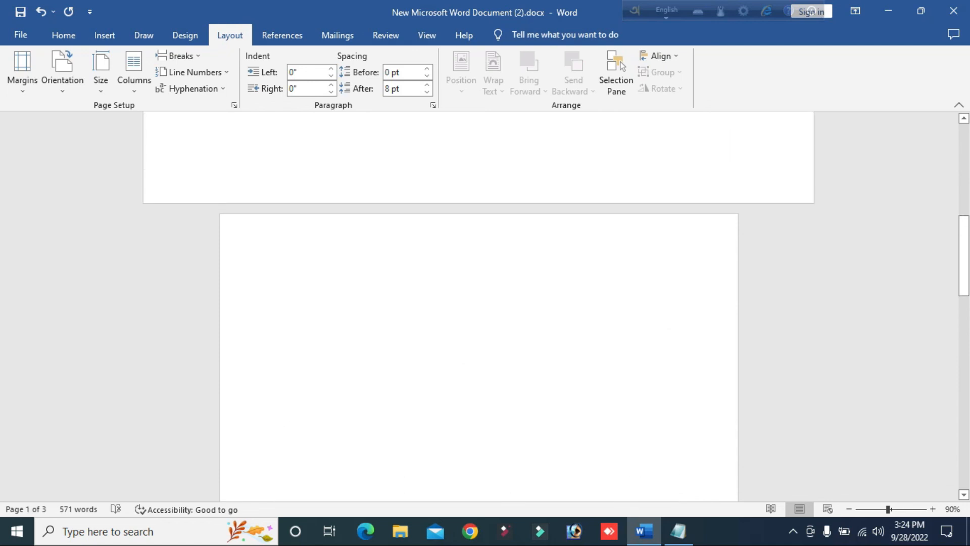
pyautogui.scroll(20, 479, 303)
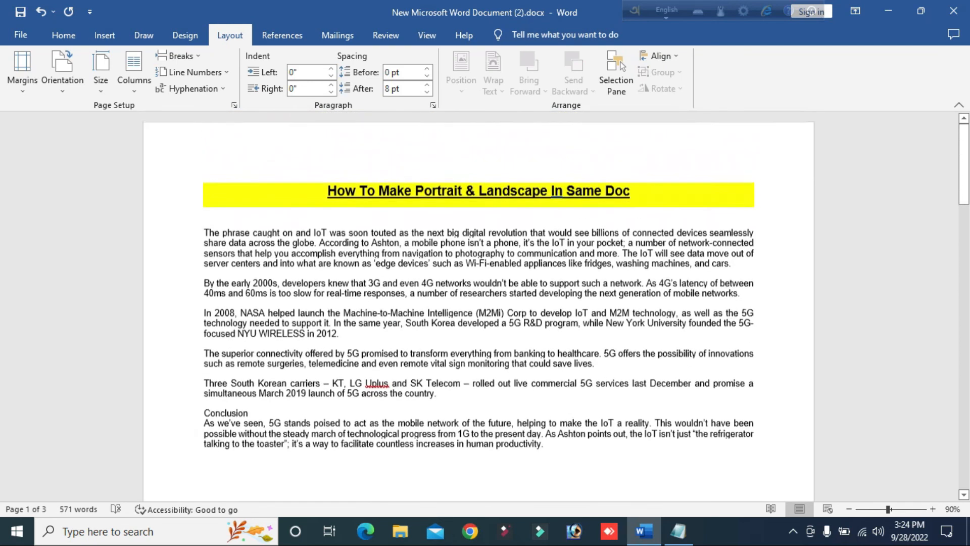